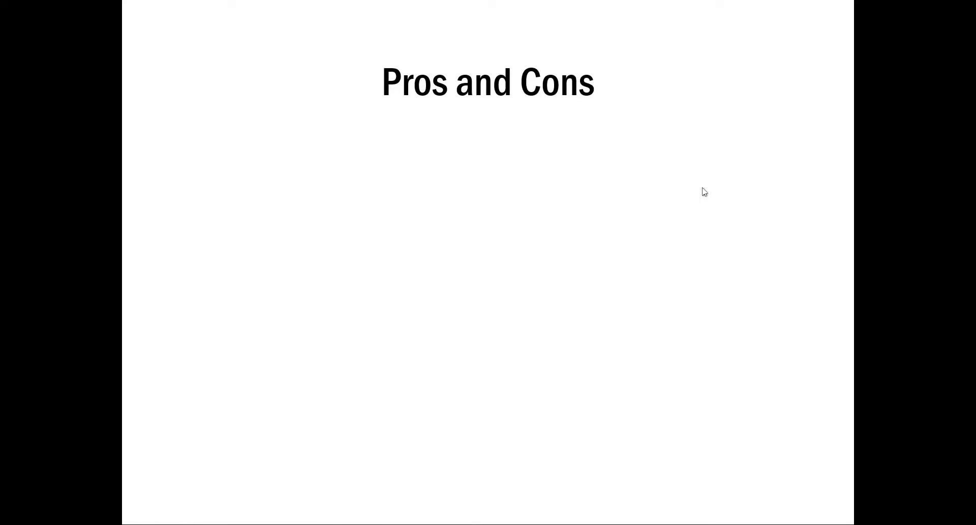
- Leave the slide show and draw a right block arrow near the middle of the Pros and Cons slide
key(Escape)
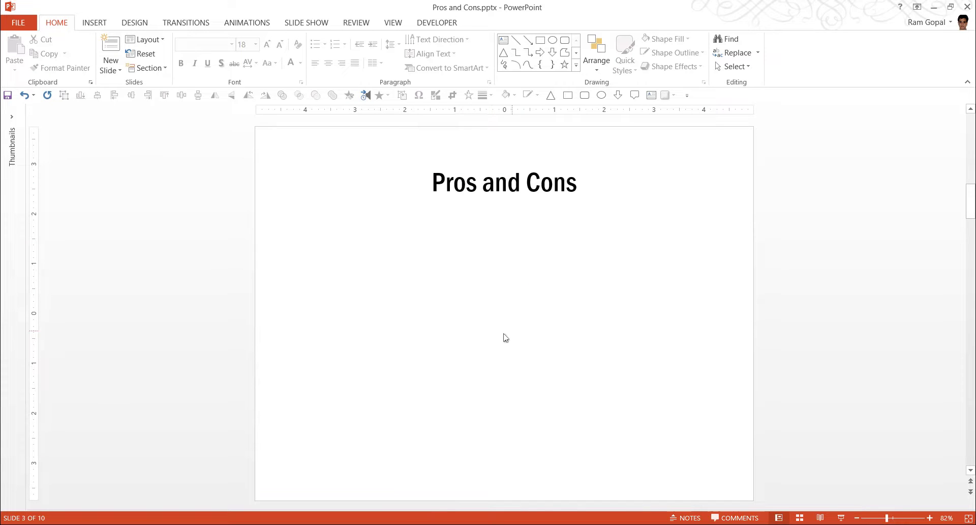
click(576, 65)
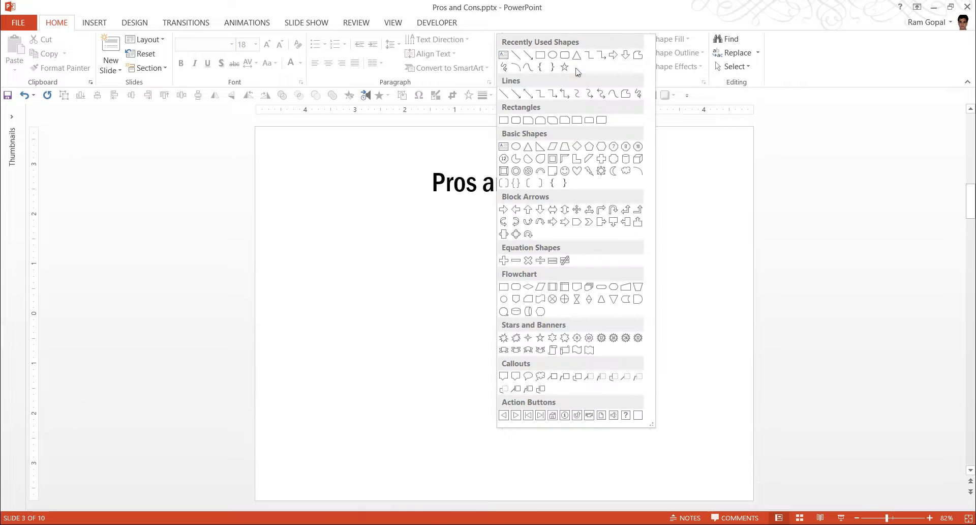
click(504, 209)
mouse_move(485, 328)
mouse_down()
mouse_move(581, 394)
mouse_move(564, 399)
mouse_up()
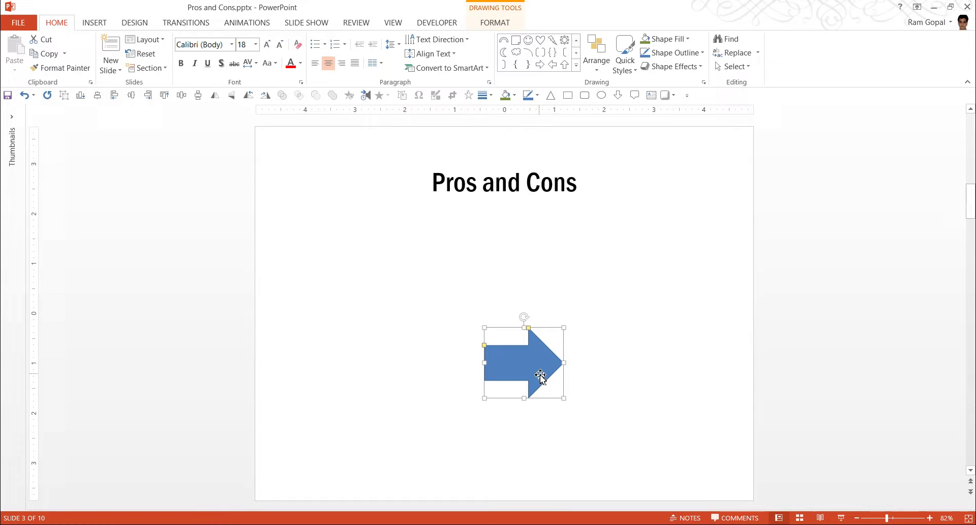
- Label the arrow "Pros" and enlarge its text to 28 pt
text(Pro)
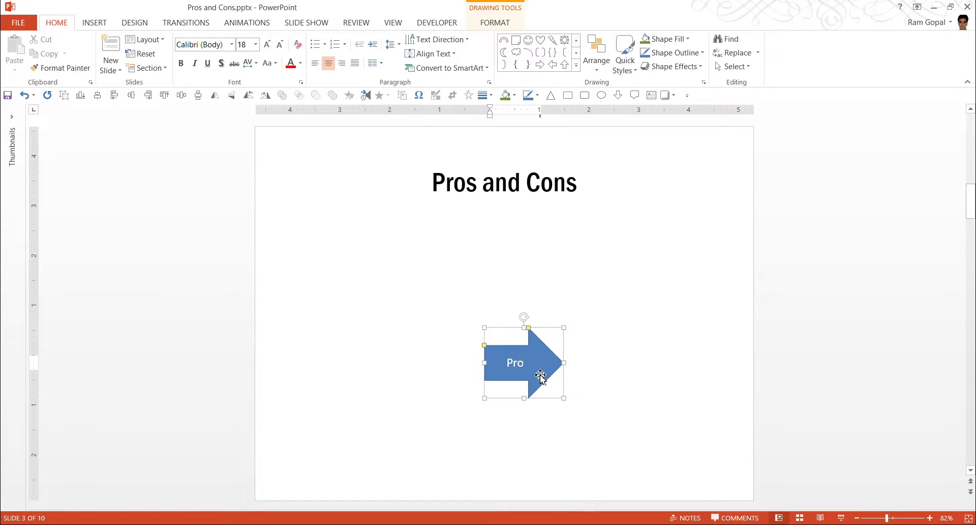
text(s)
key(Escape)
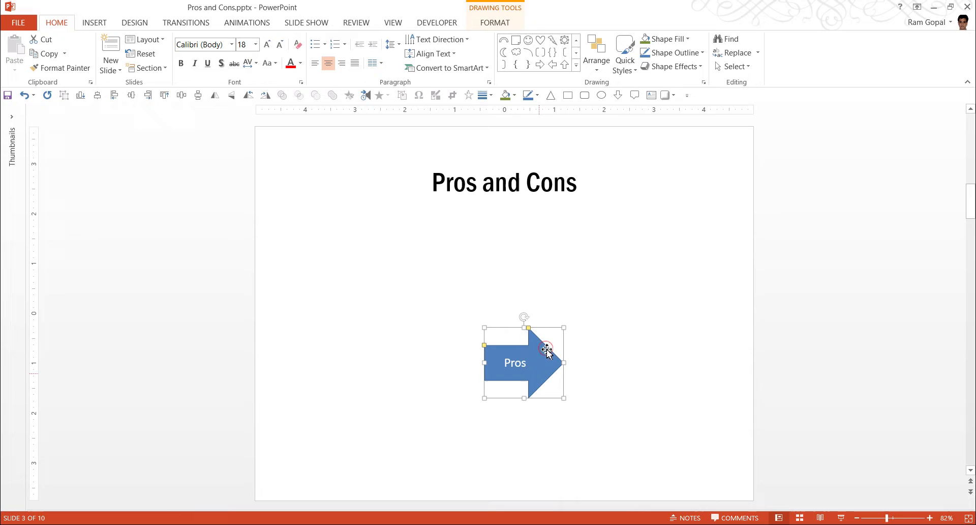
click(267, 45)
click(267, 46)
click(267, 46)
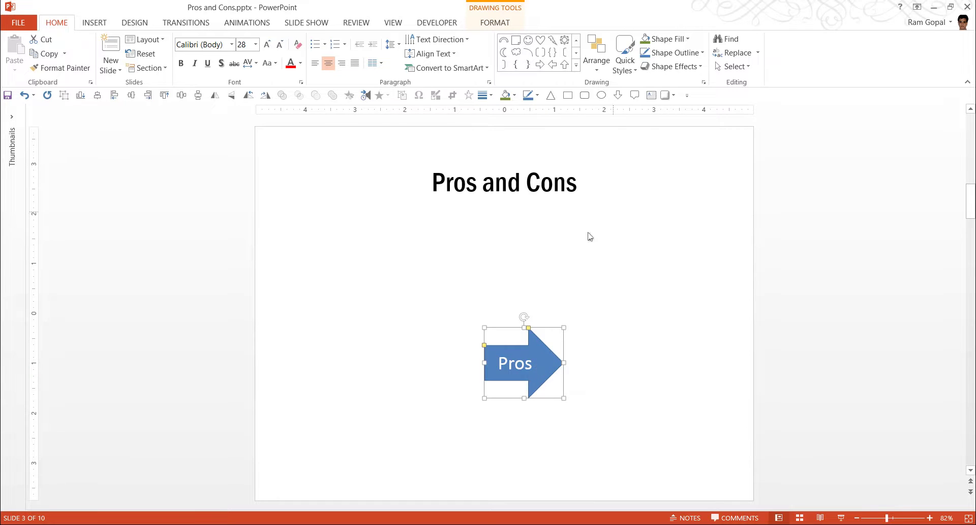
- Fill the Pros arrow with dark green and remove its outline
click(691, 42)
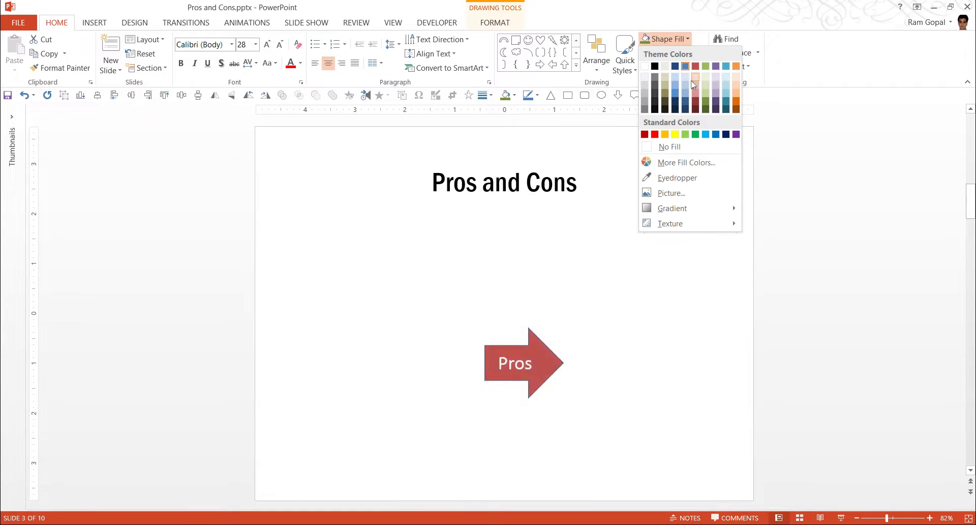
click(707, 107)
click(676, 53)
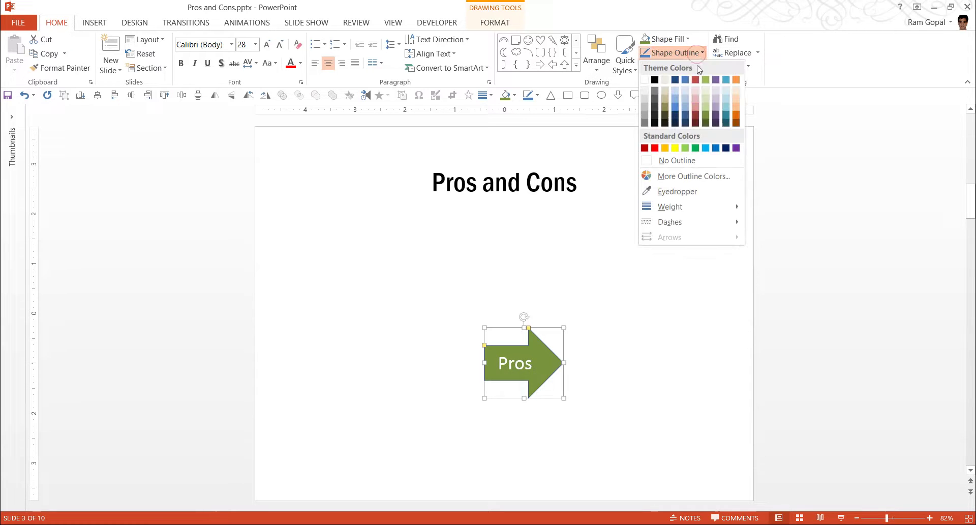
click(700, 157)
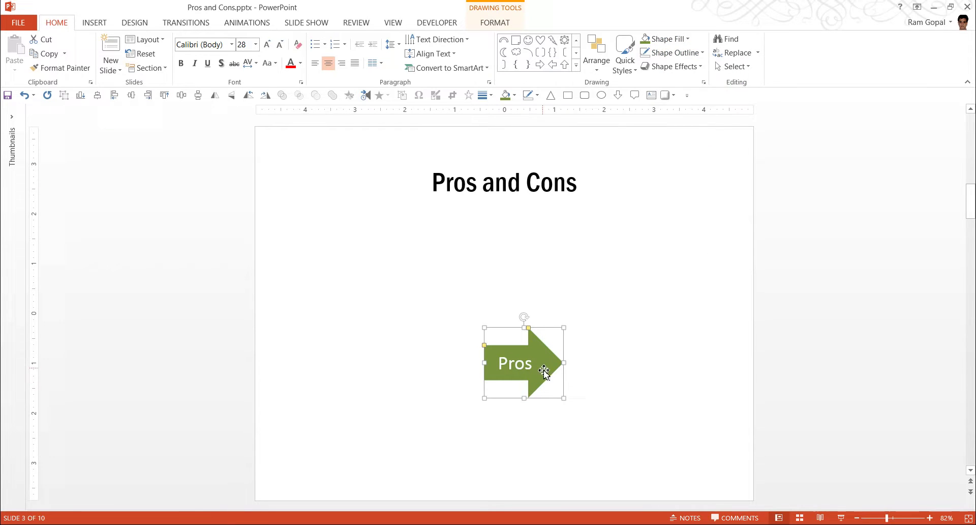
- Give the Pros arrow a dark linear gradient that is darkest at the tail and lighter toward the tip
click(690, 39)
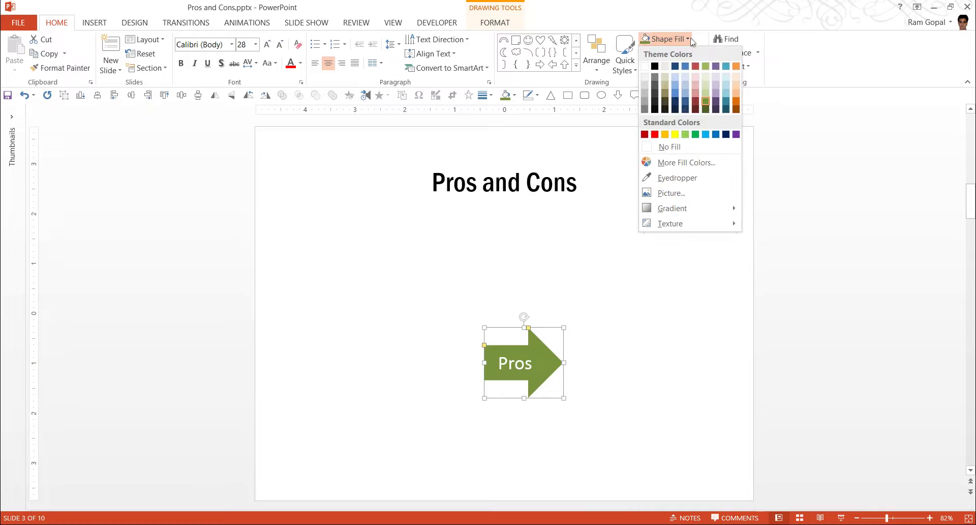
mouse_move(691, 209)
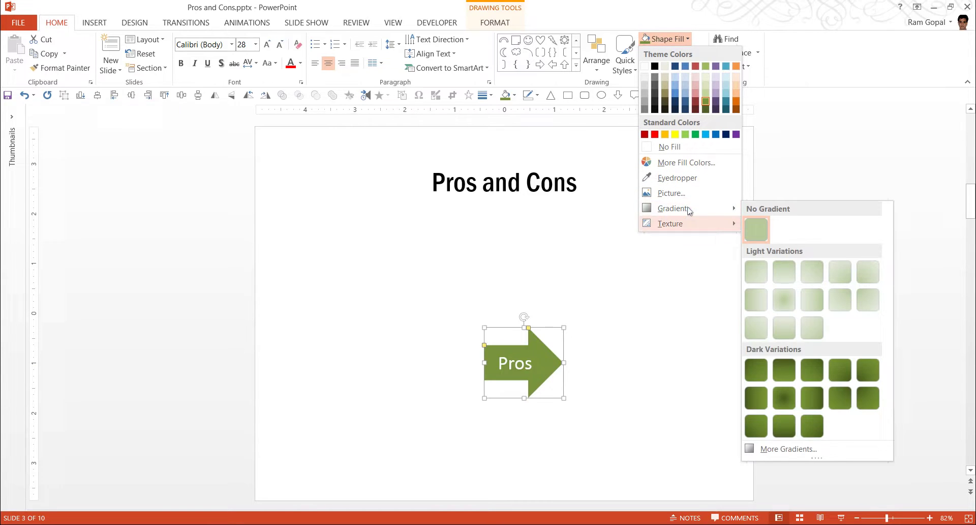
click(766, 403)
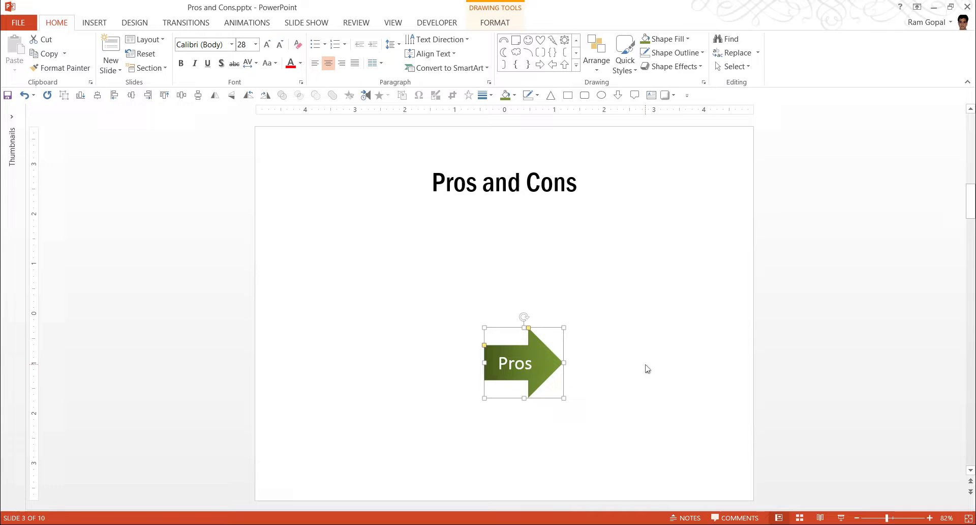
- Place a copy of the Pros arrow directly above the original
click(585, 370)
click(550, 368)
drag(547, 376, 545, 309)
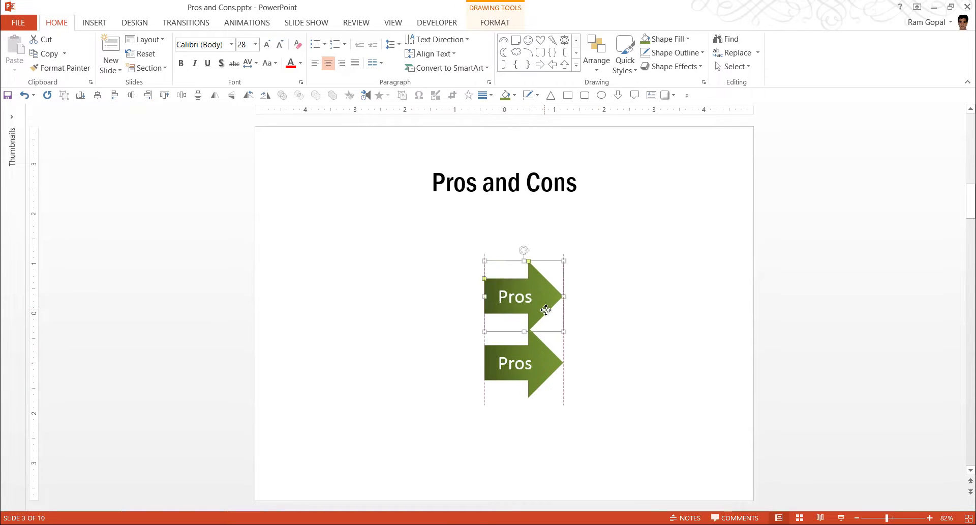
- Flip the upper arrow horizontally and move it left so its tail sits directly above the lower arrow's tail
click(601, 48)
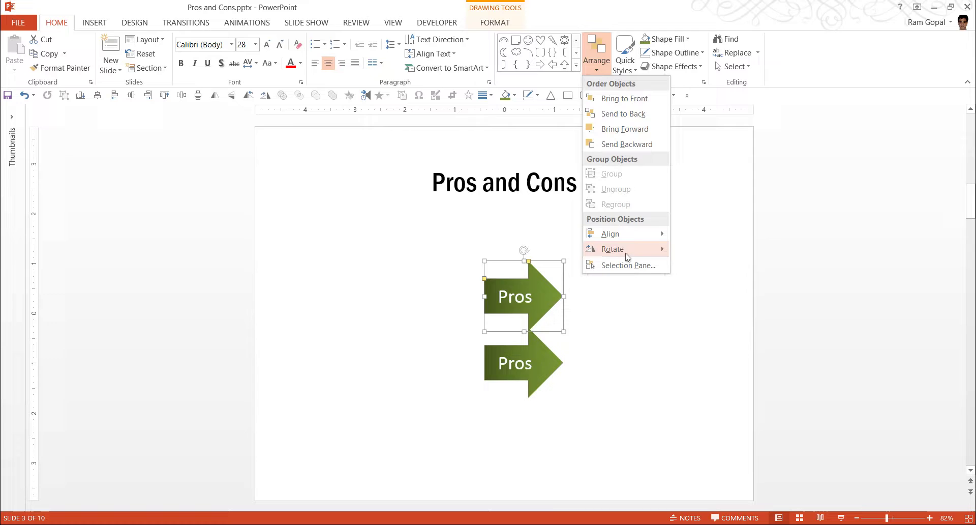
mouse_move(628, 256)
click(718, 295)
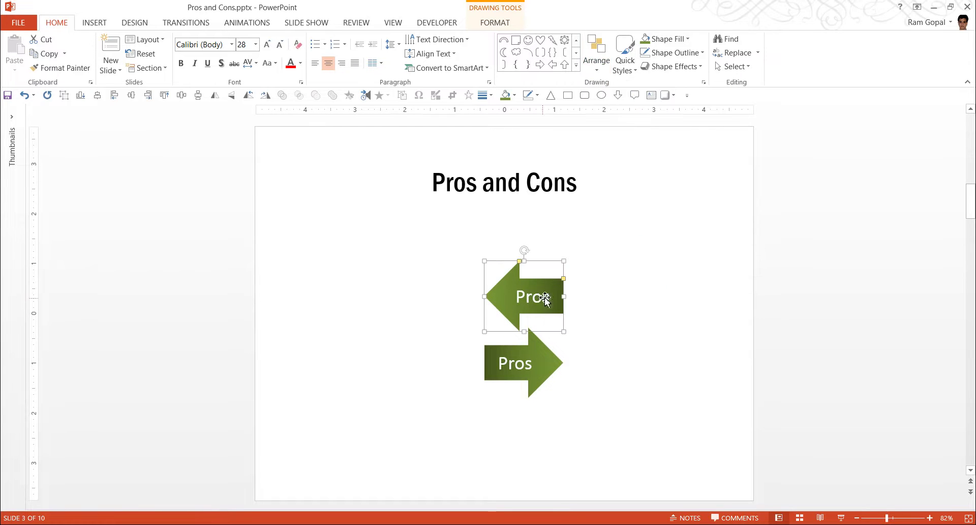
drag(549, 285, 512, 285)
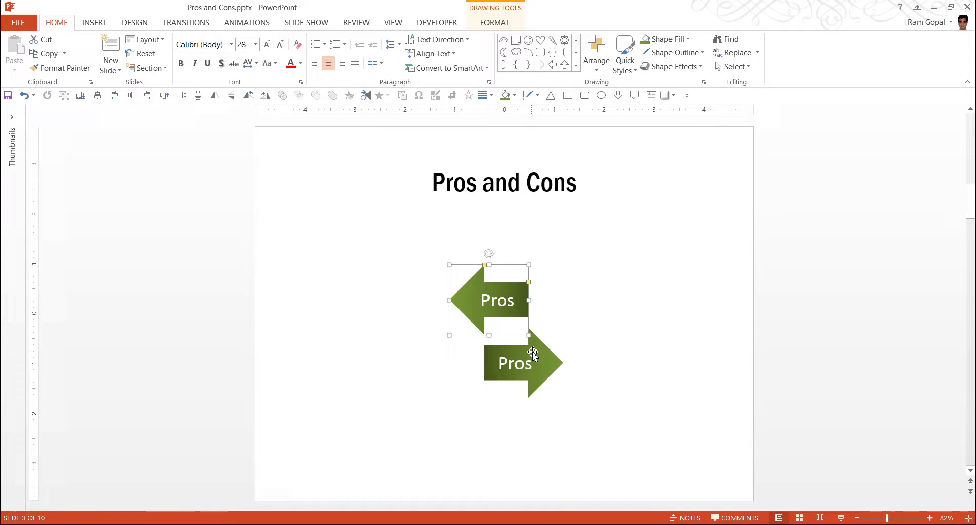
click(588, 307)
- Fill the upper arrow with dark red
click(498, 285)
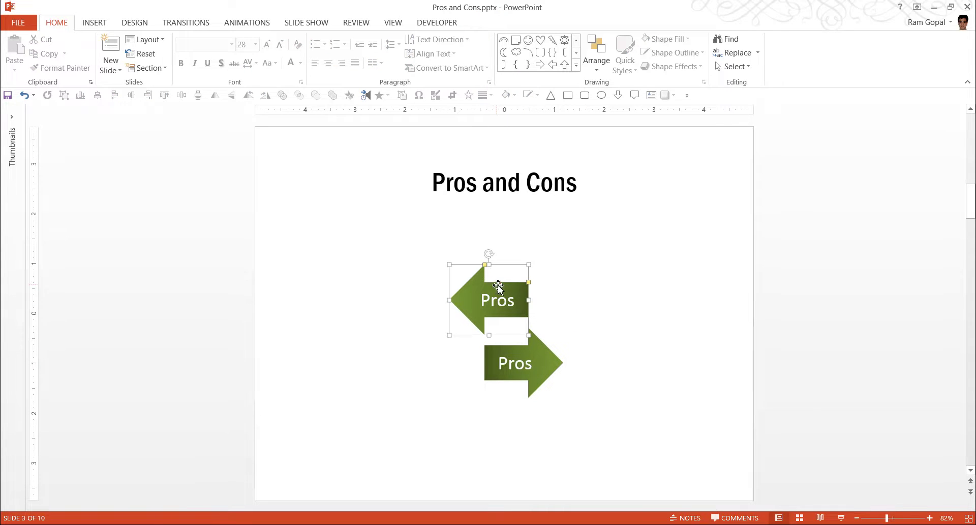
click(689, 42)
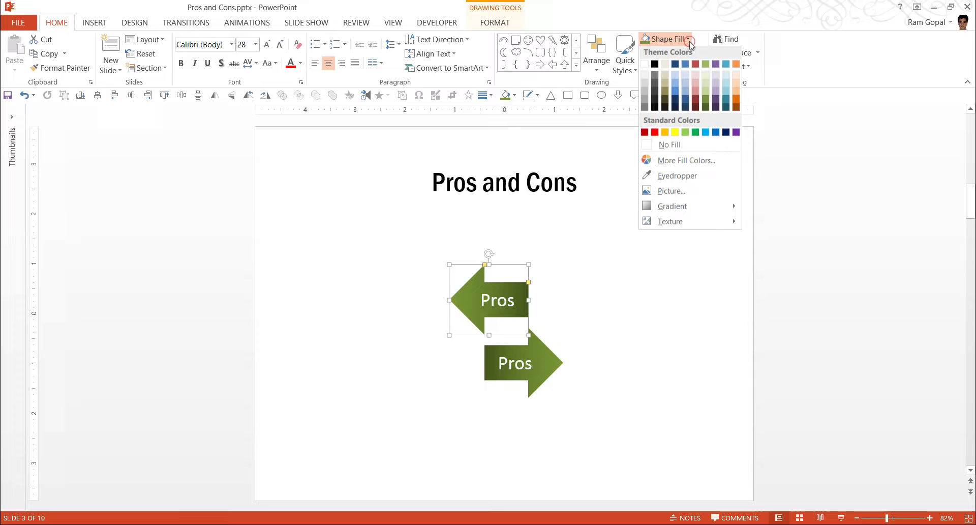
click(696, 101)
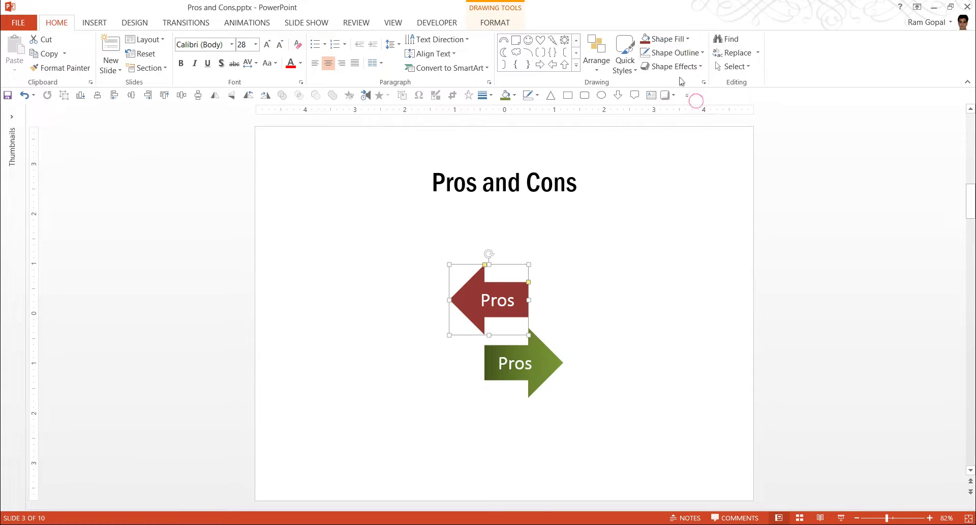
- Try a dark linear gradient on the red arrow that is darkest at its tip
click(686, 40)
mouse_move(696, 211)
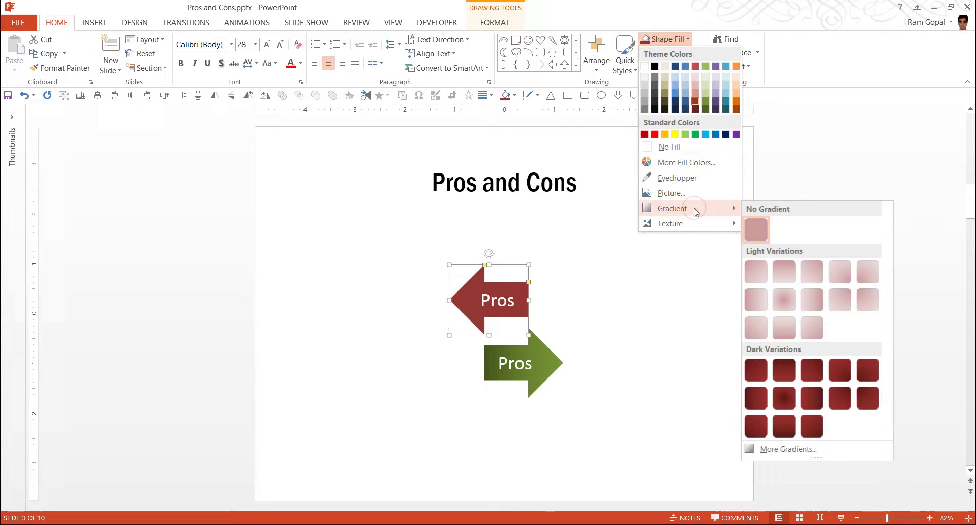
click(813, 395)
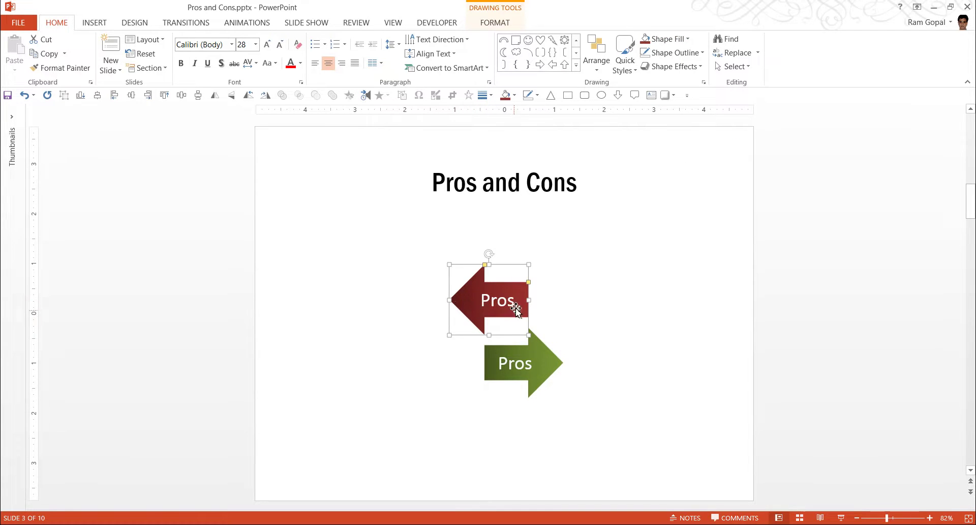
- Set the red arrow's gradient to the linear variation that is darkest at its tail
click(666, 39)
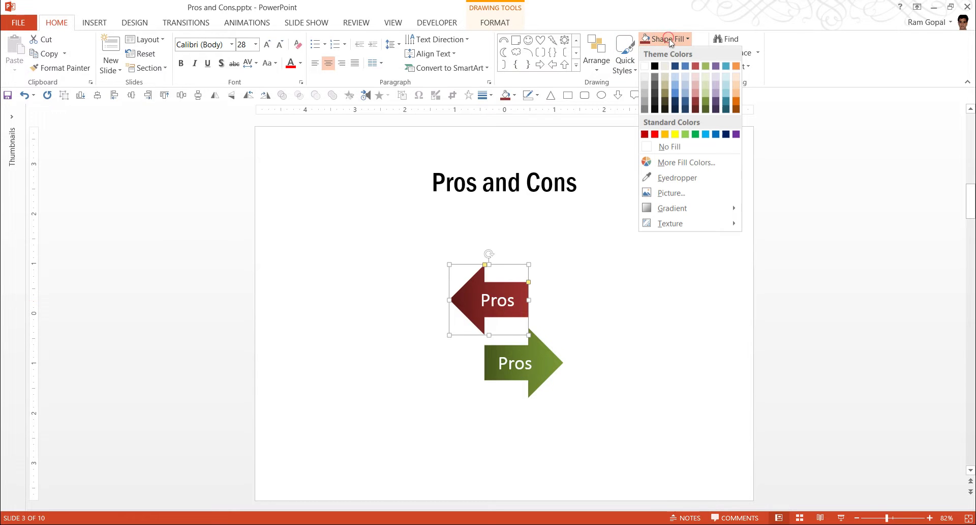
mouse_move(700, 208)
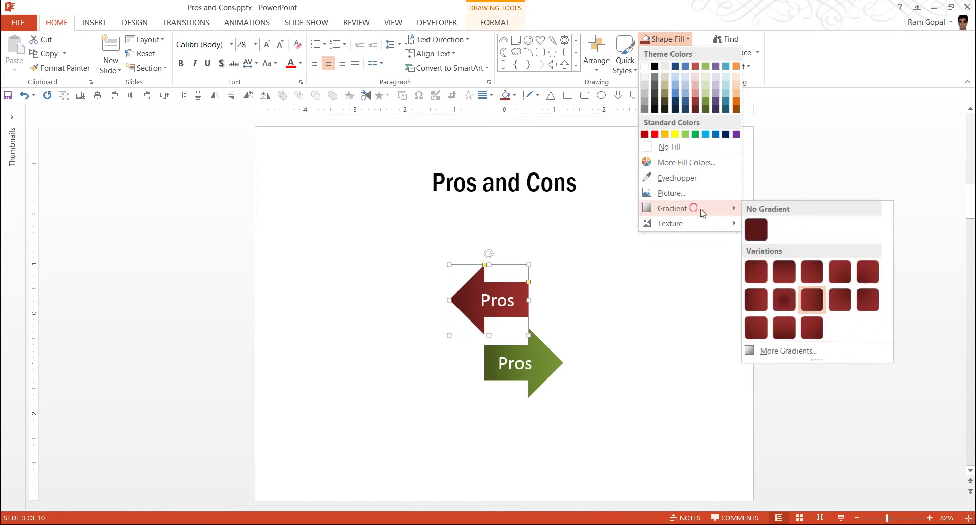
click(757, 300)
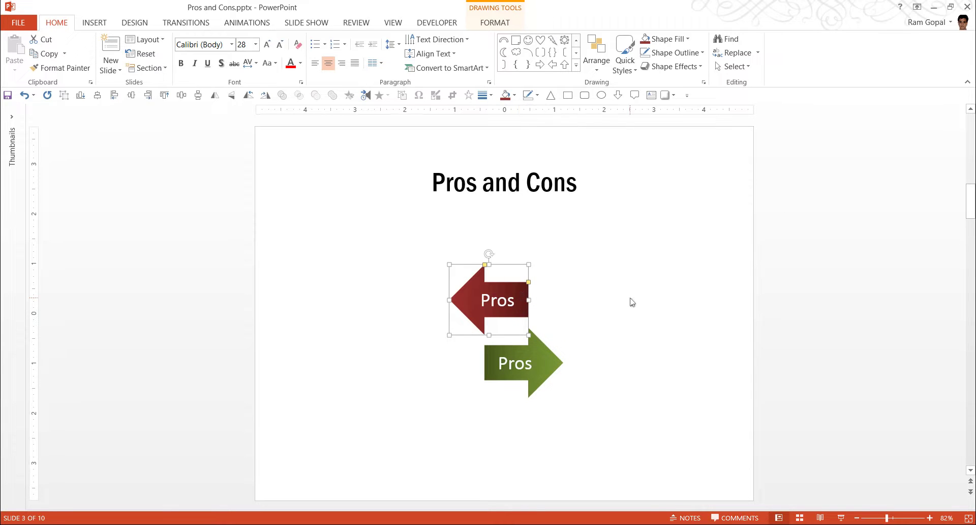
click(615, 318)
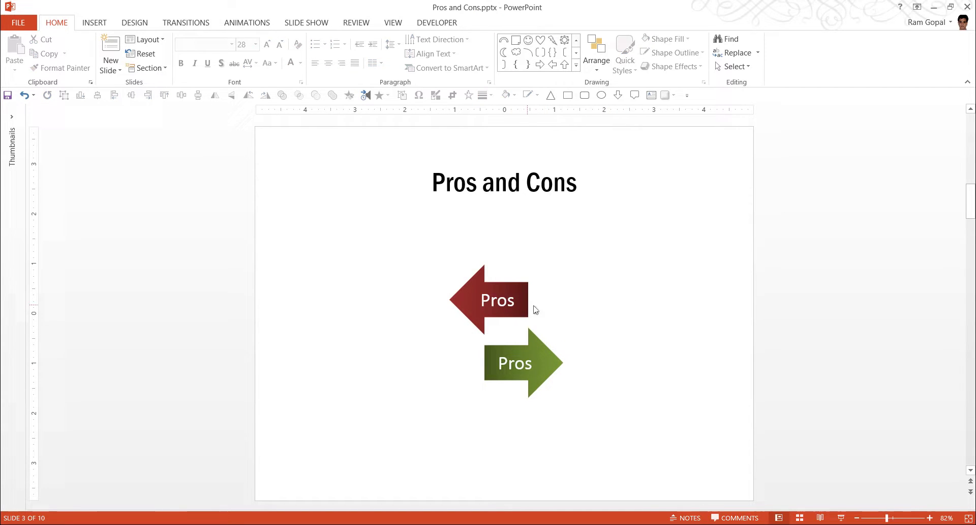
- Replace the red arrow's label with "Cons"
double_click(510, 301)
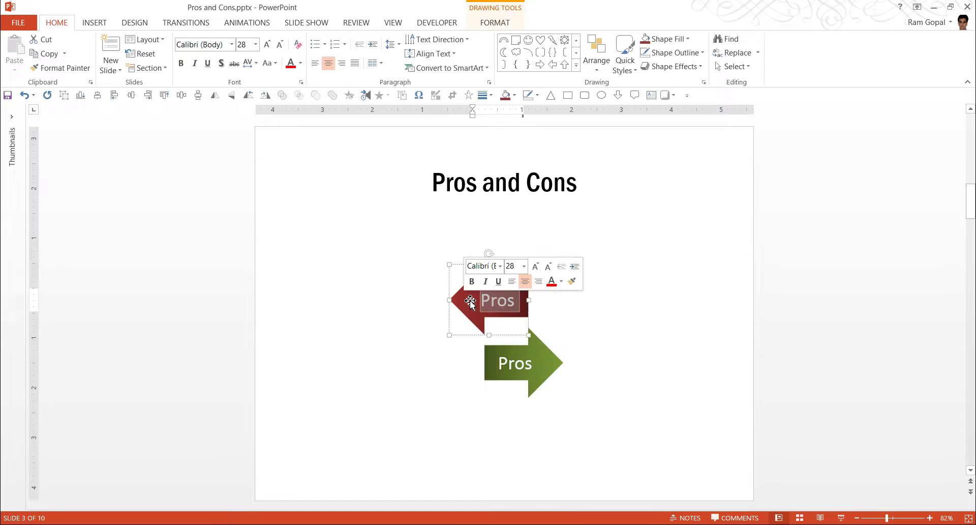
text(Cons)
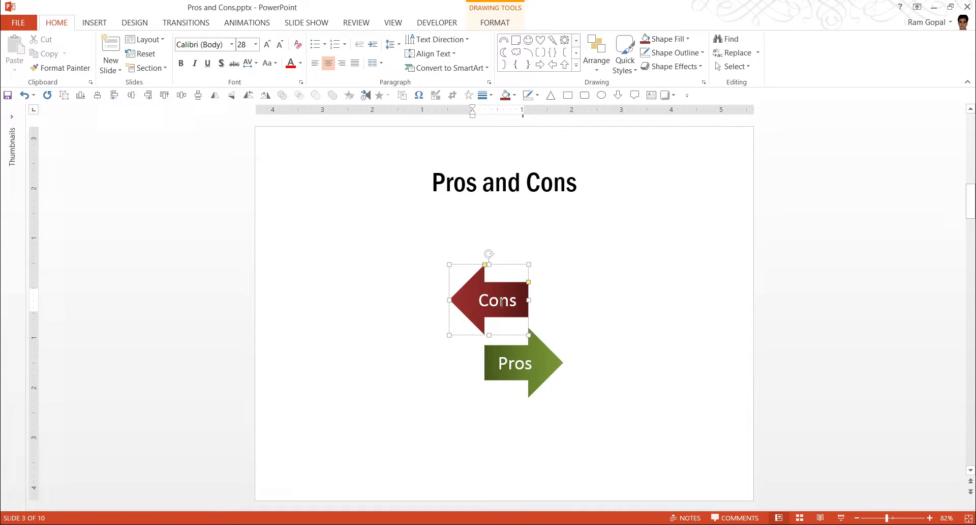
click(591, 290)
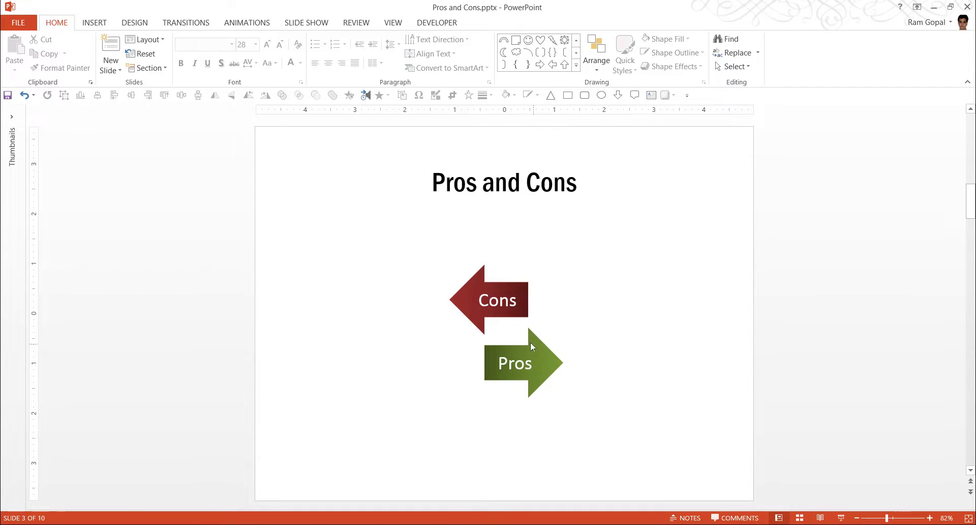
- Draw a slanted freeform shape joining the tail corners of both arrows and send it to the back
click(576, 65)
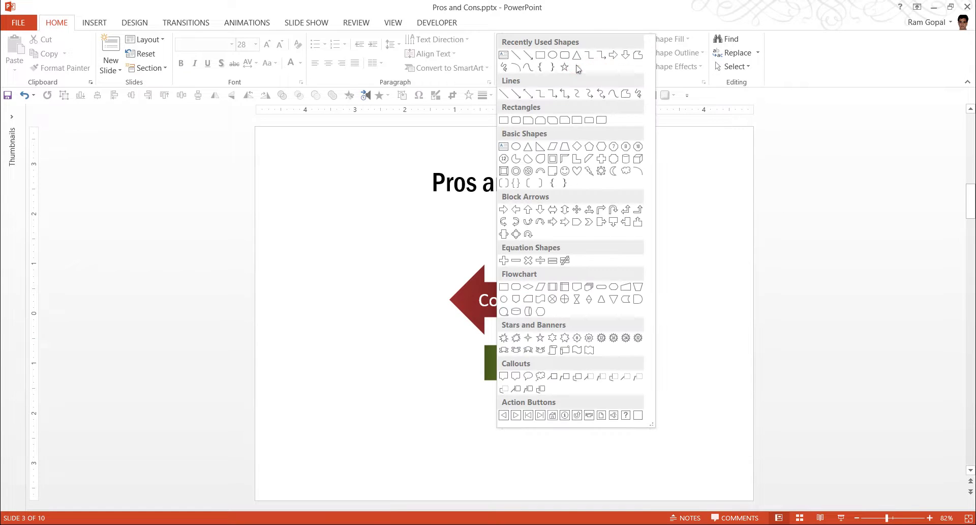
click(626, 94)
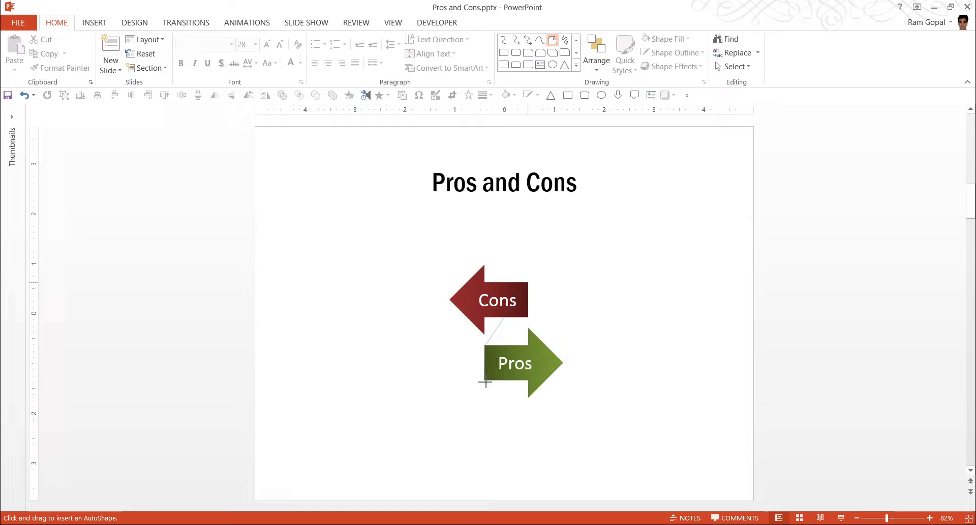
click(510, 345)
click(529, 318)
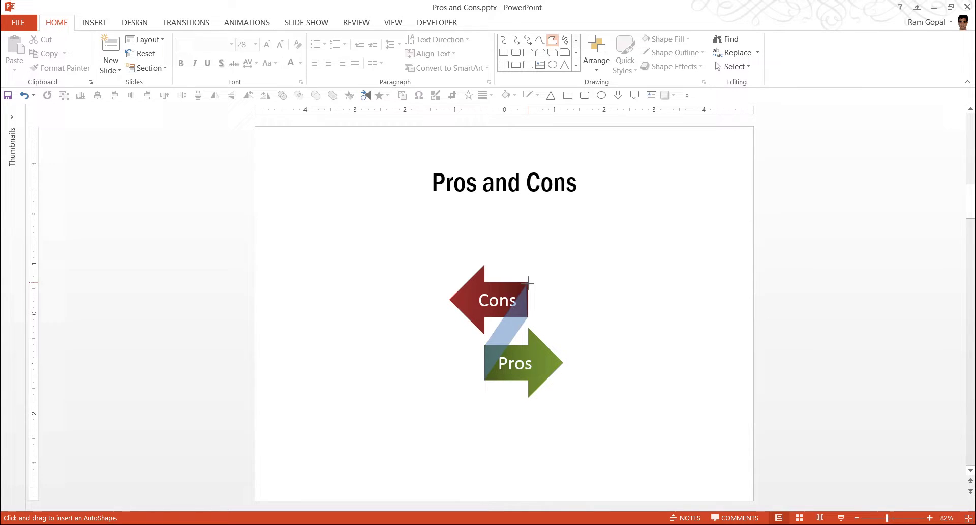
click(528, 283)
right_click(515, 325)
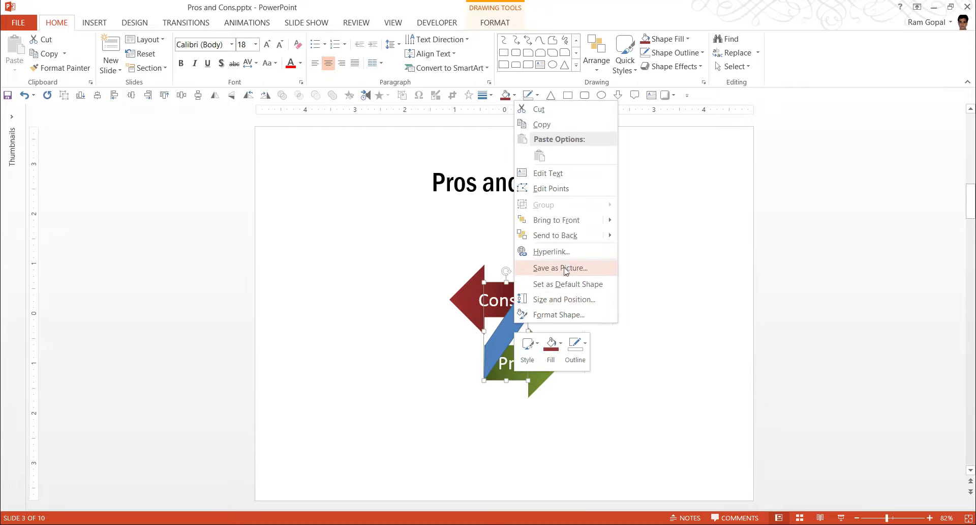
click(572, 239)
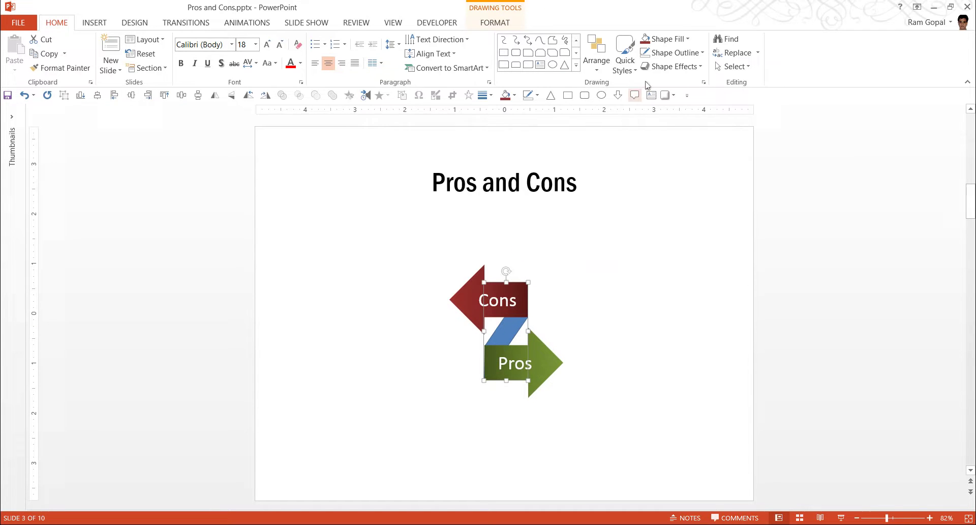
- Fill the slanted connector shape between the arrows with dark grey and remove its outline
click(672, 39)
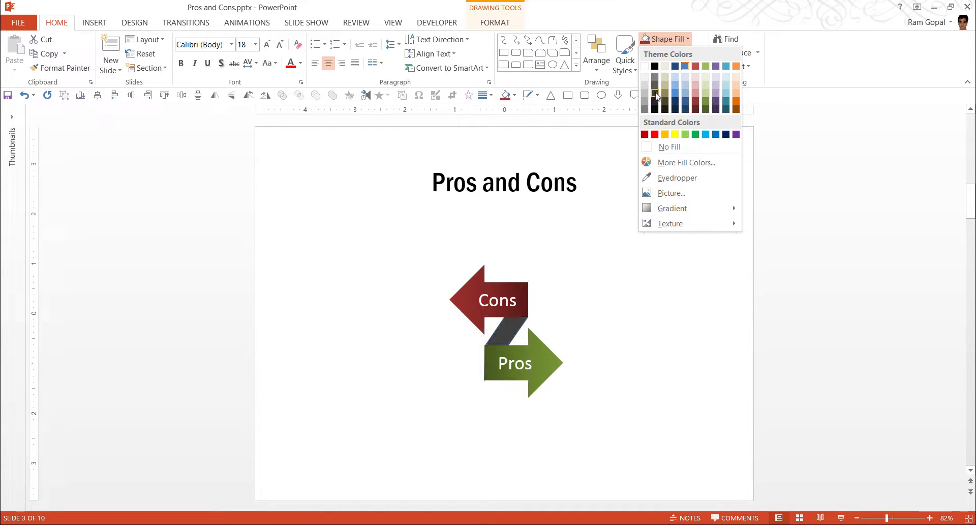
click(656, 95)
click(672, 52)
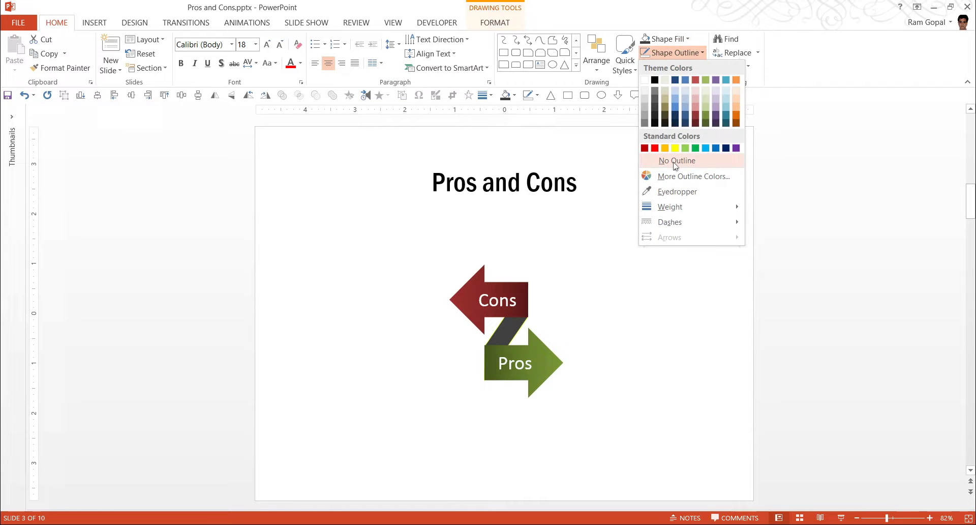
click(675, 161)
- Apply a linear gradient from the dark variations to the connector shape between the arrows
click(673, 39)
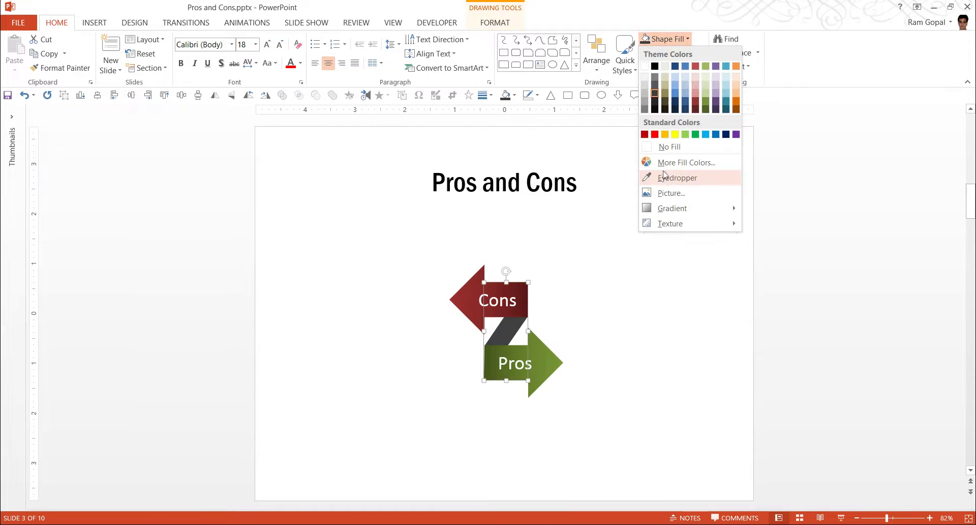
mouse_move(669, 208)
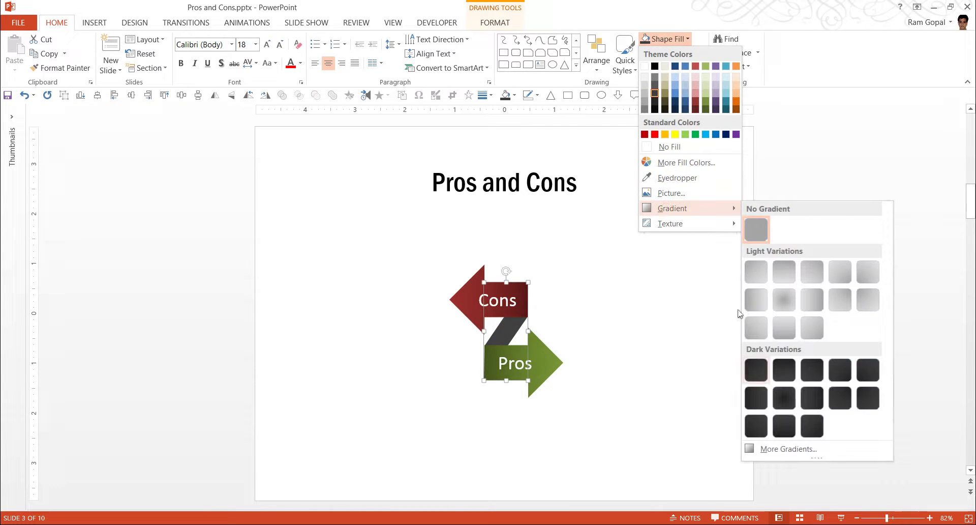
click(763, 401)
click(642, 340)
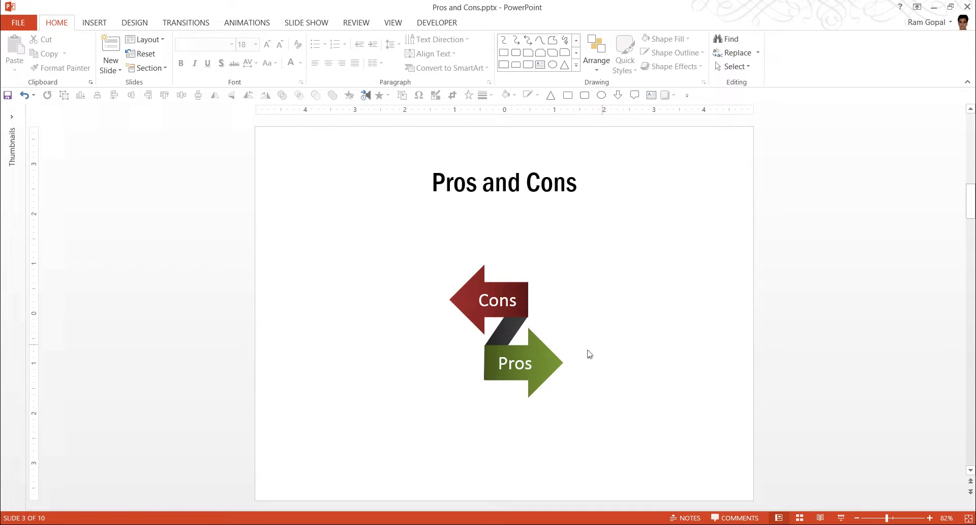
- Add a text box reading "Your subtitle text" beside the green Pros arrow
click(540, 64)
click(583, 322)
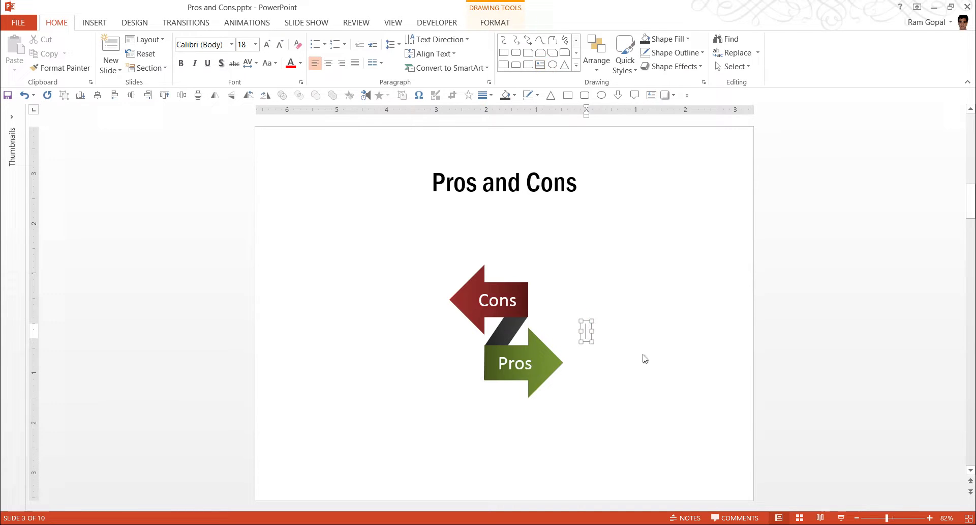
text(Your subt)
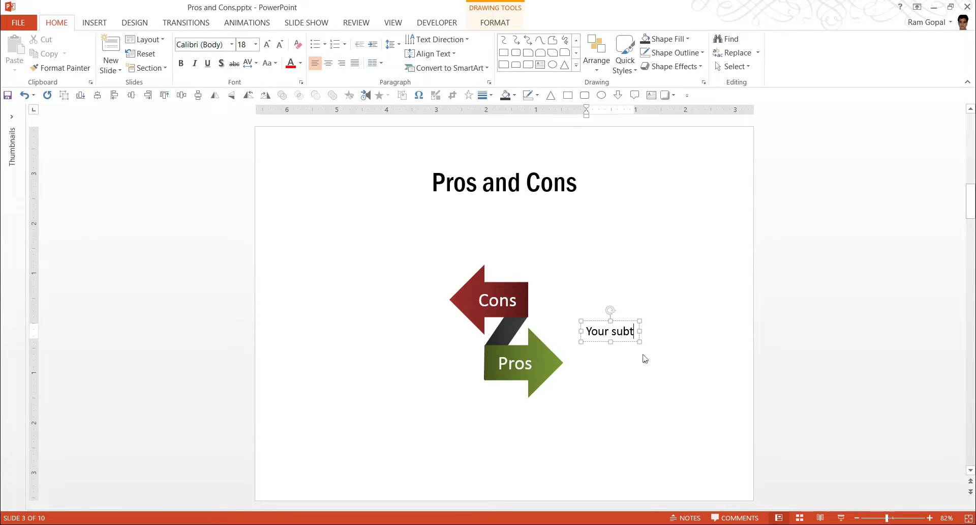
text(itle text)
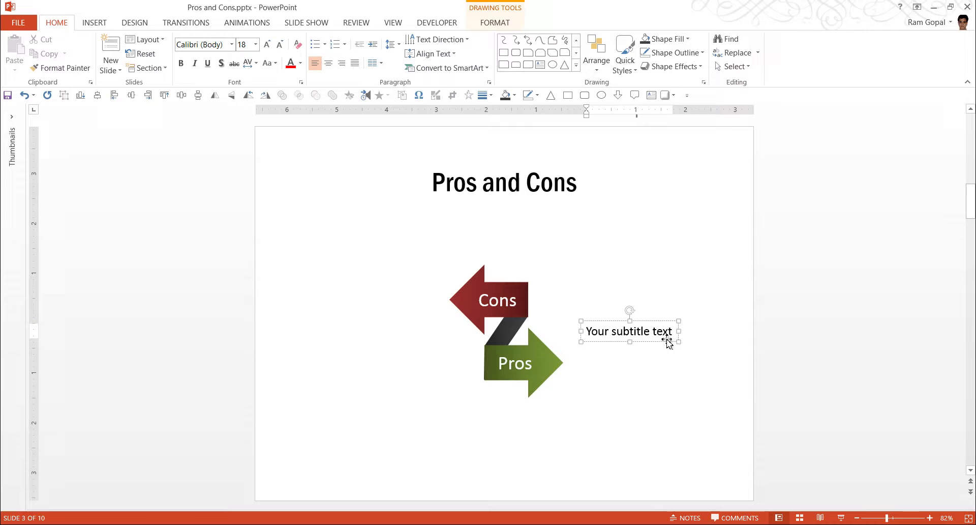
- Make the subtitle bold at 24 pt and move it close to the tip of the Pros arrow
click(678, 327)
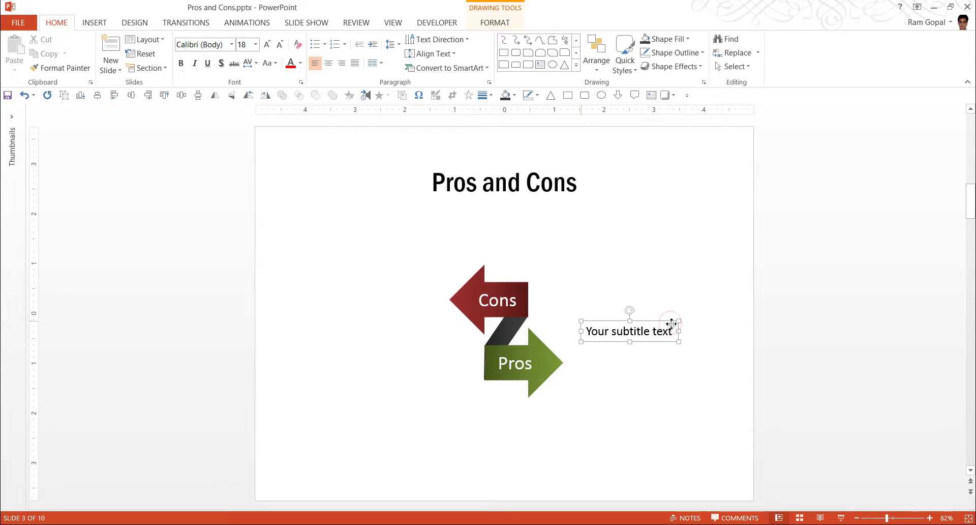
click(266, 46)
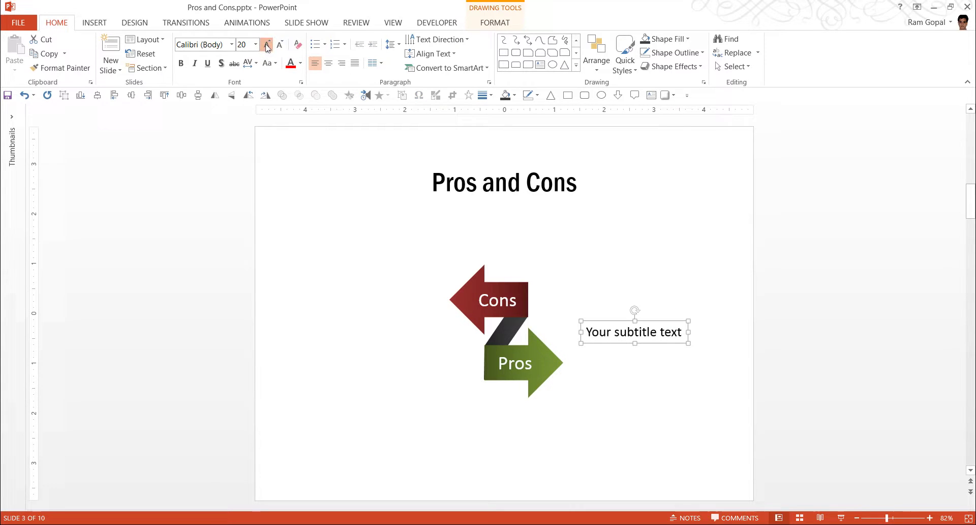
click(267, 46)
click(180, 63)
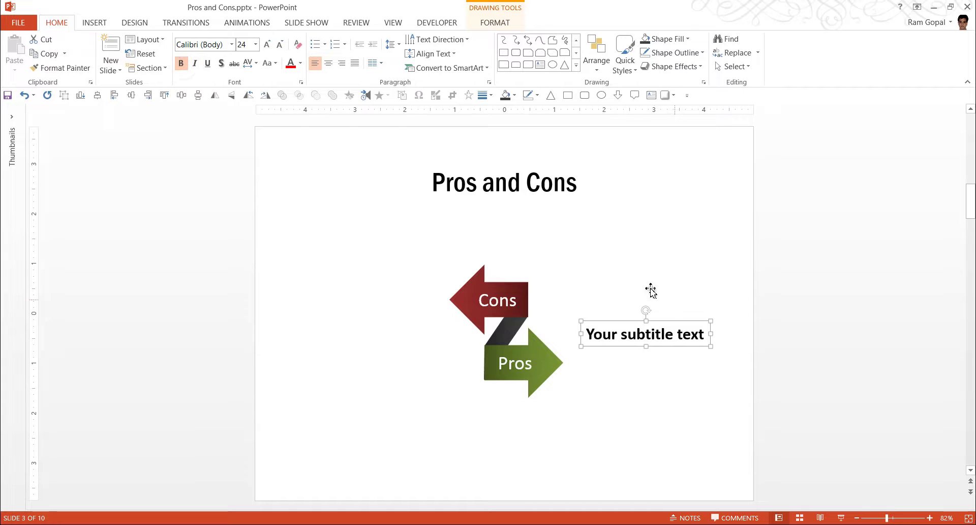
drag(664, 318, 652, 327)
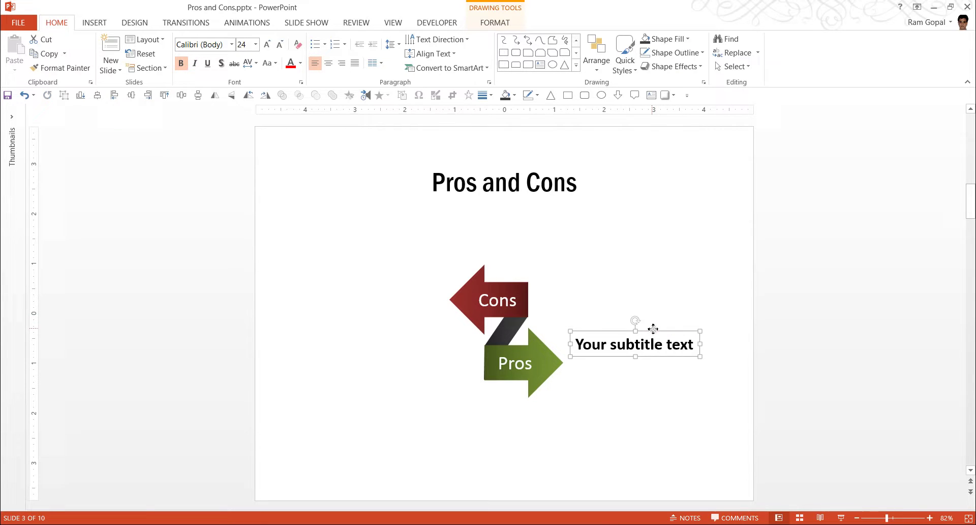
- Add a bulleted text box reading "You can replace this sample text" below the subtitle and narrow it so the text wraps onto two lines
click(540, 65)
click(576, 373)
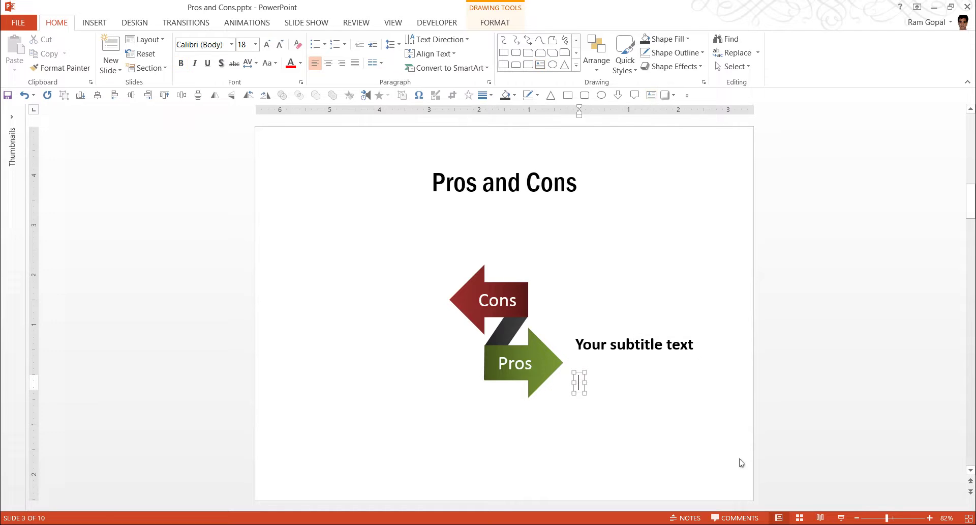
click(315, 44)
text(You c)
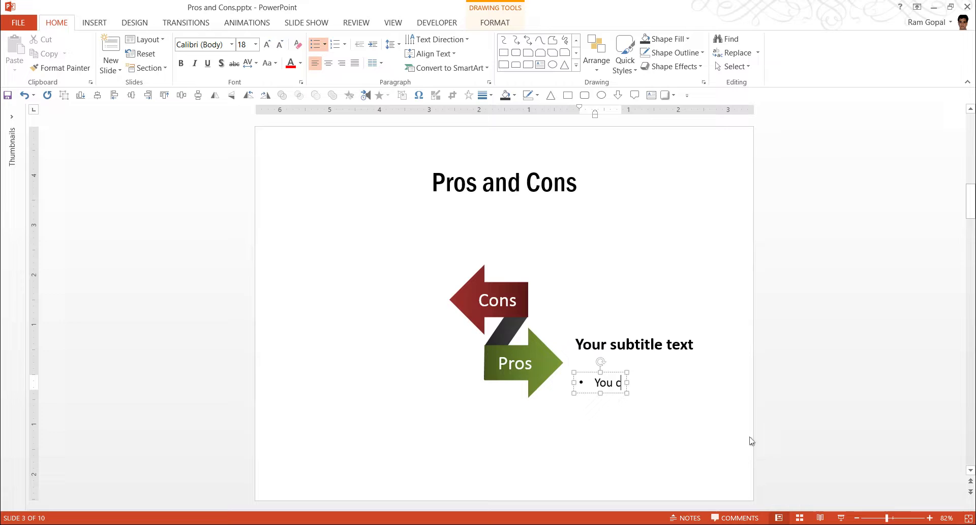
text(an replace this sam)
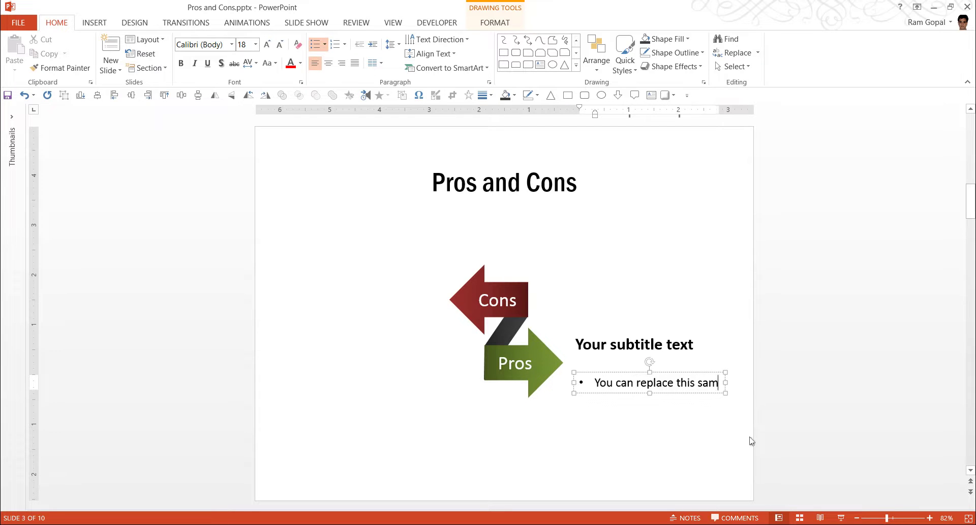
text(ple text)
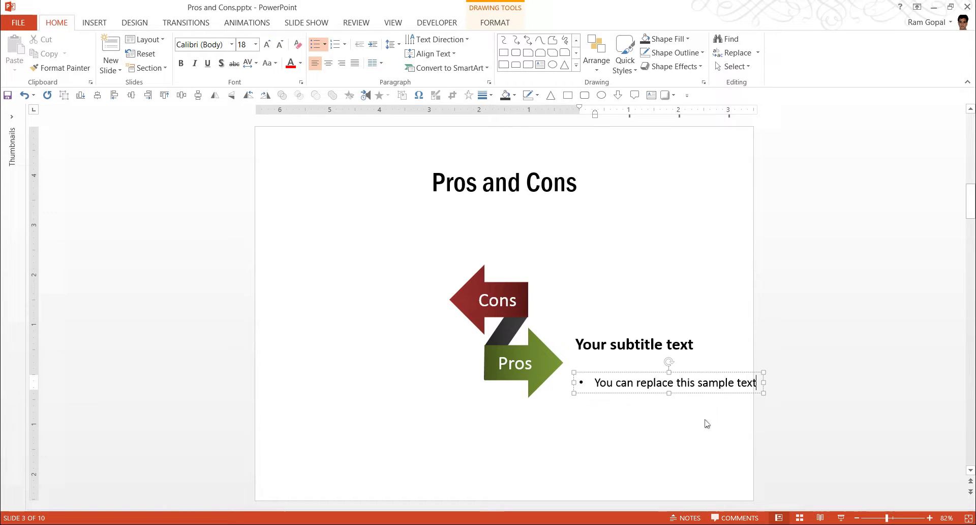
drag(600, 382, 708, 386)
- Duplicate the sample text bullet twice to make three bullets, removing the leftover empty one
key(ctrl+c)
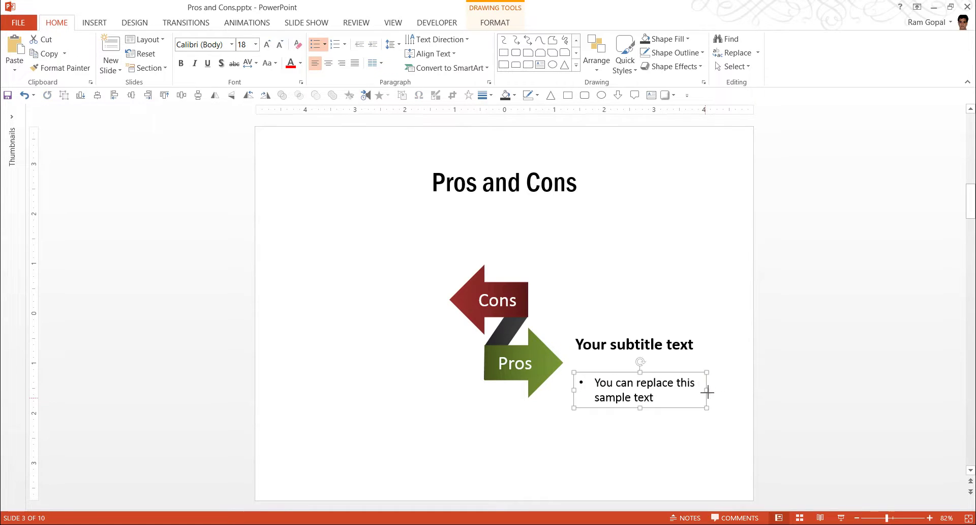
click(682, 397)
key(Return)
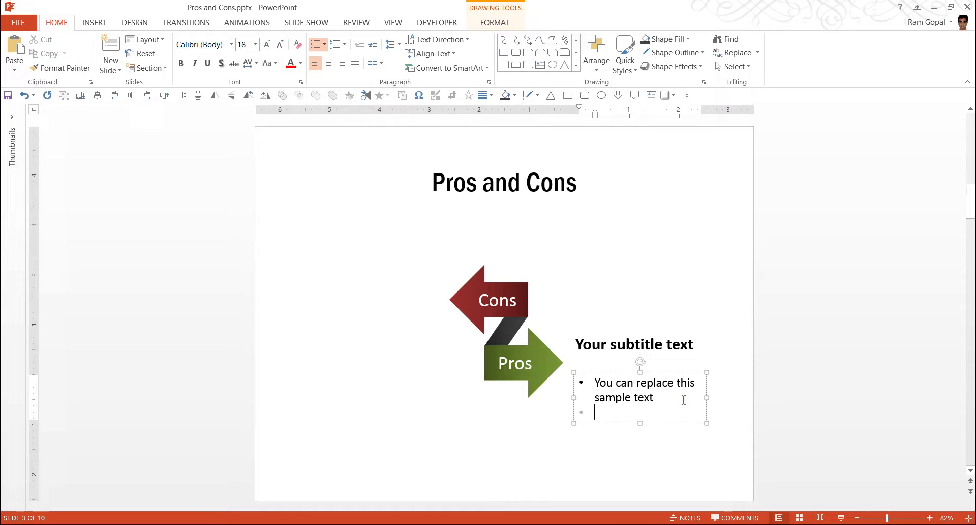
key(ctrl+v)
key(ctrl+v)
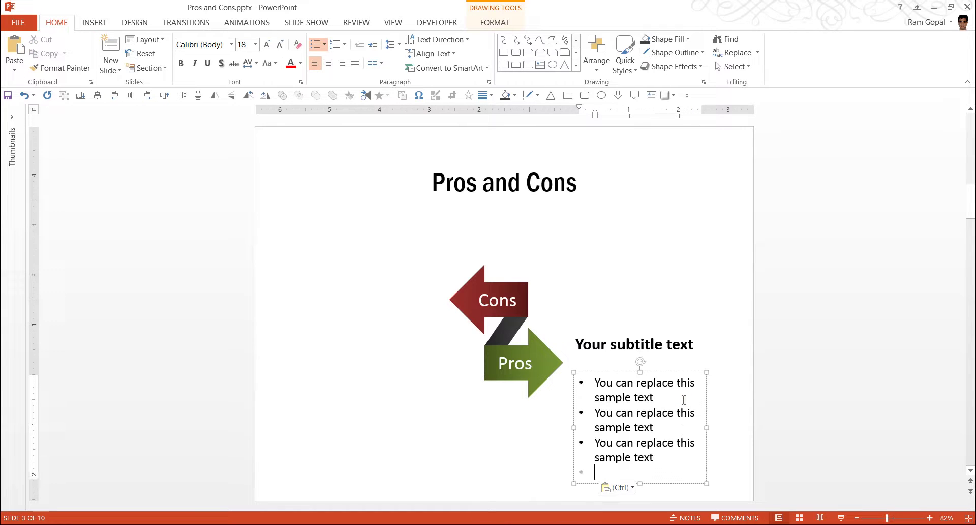
key(BackSpace)
key(BackSpace)
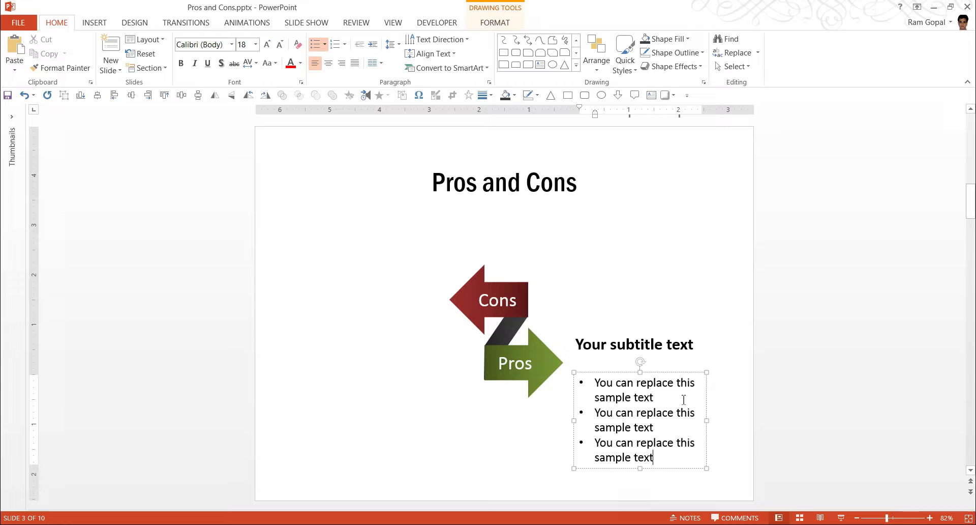
- Set the bulleted text to 20 pt, move its box directly under the subtitle and widen it slightly
click(643, 370)
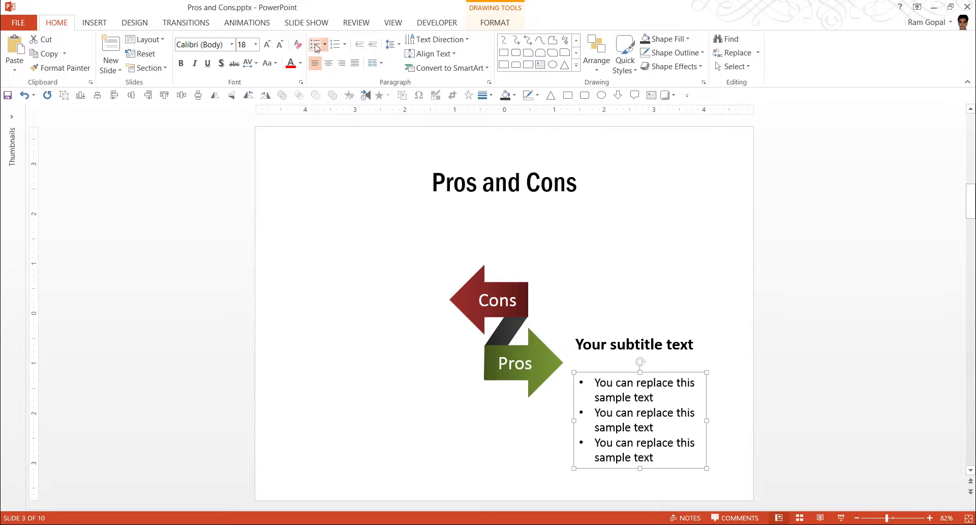
click(267, 44)
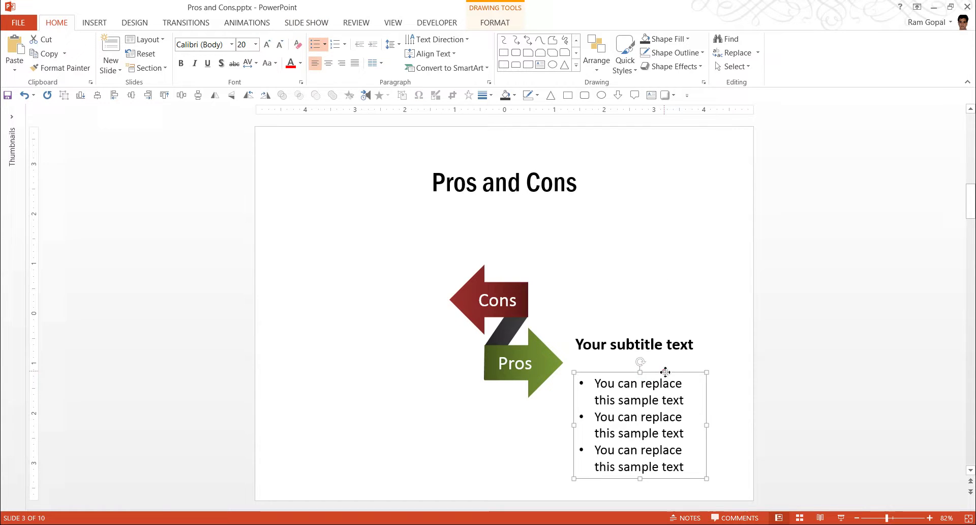
drag(667, 371, 668, 355)
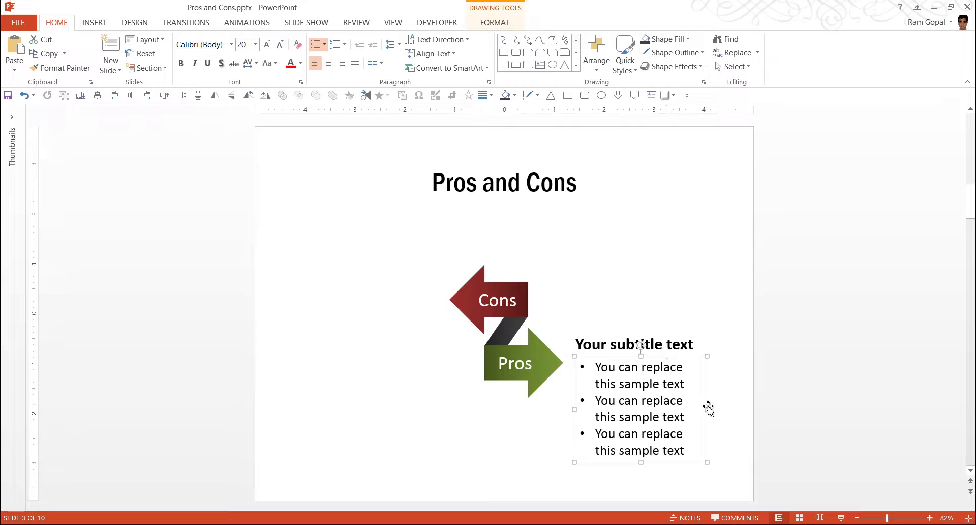
drag(710, 410, 719, 408)
click(788, 402)
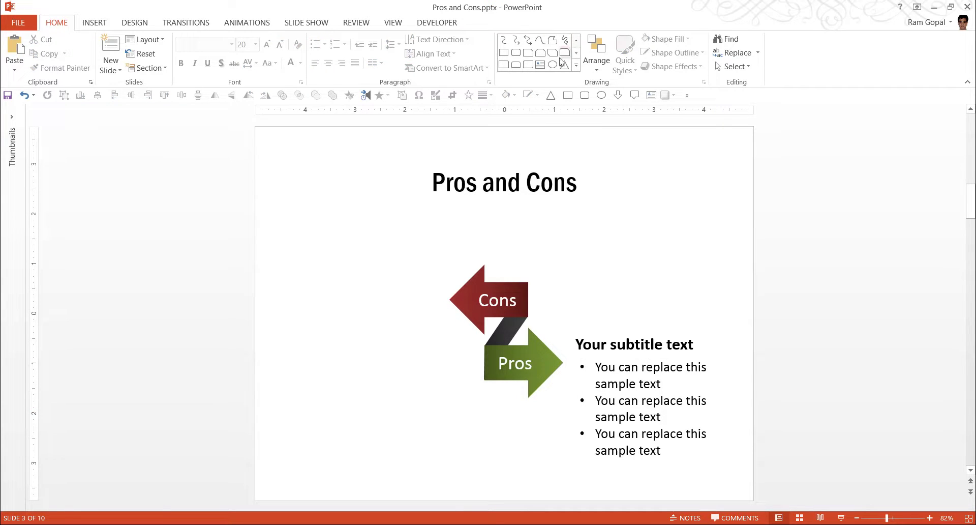
- Draw a straight horizontal line between the subtitle and the bullets, spanning the width of the text
click(597, 56)
click(577, 68)
click(577, 67)
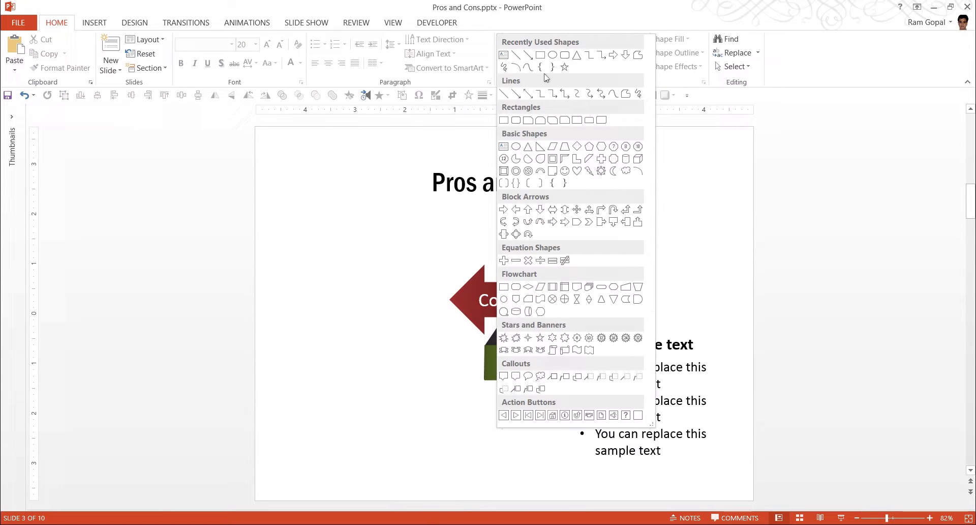
click(507, 98)
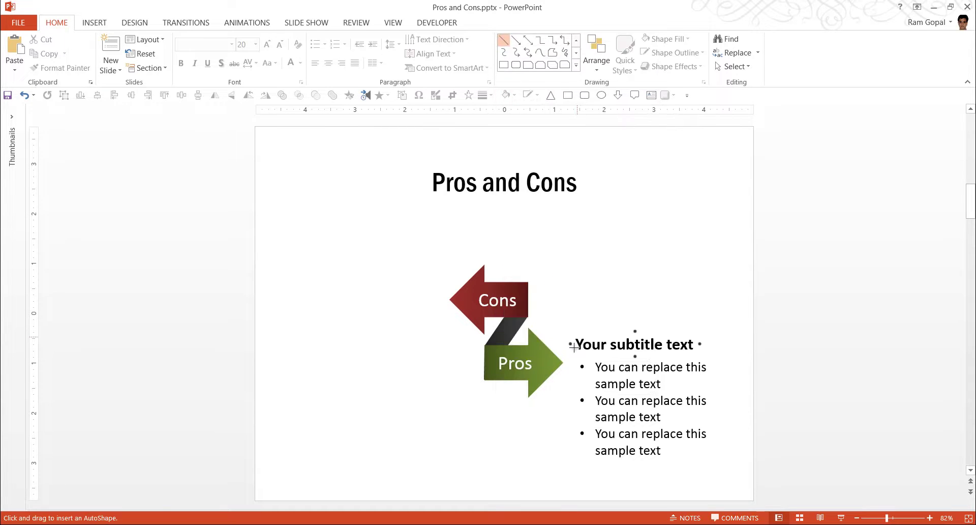
drag(573, 356, 715, 356)
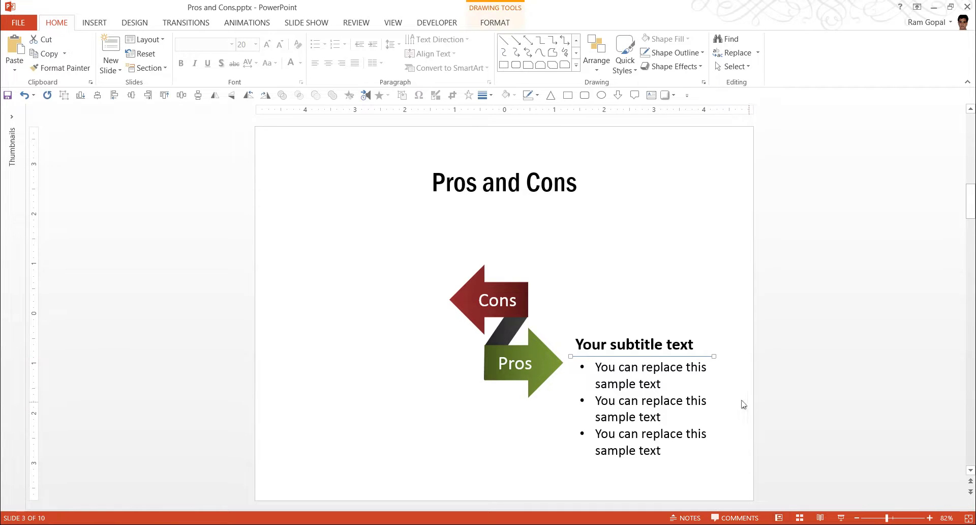
- Make the line under the subtitle black with a weight of 1½ pt
click(681, 52)
click(655, 80)
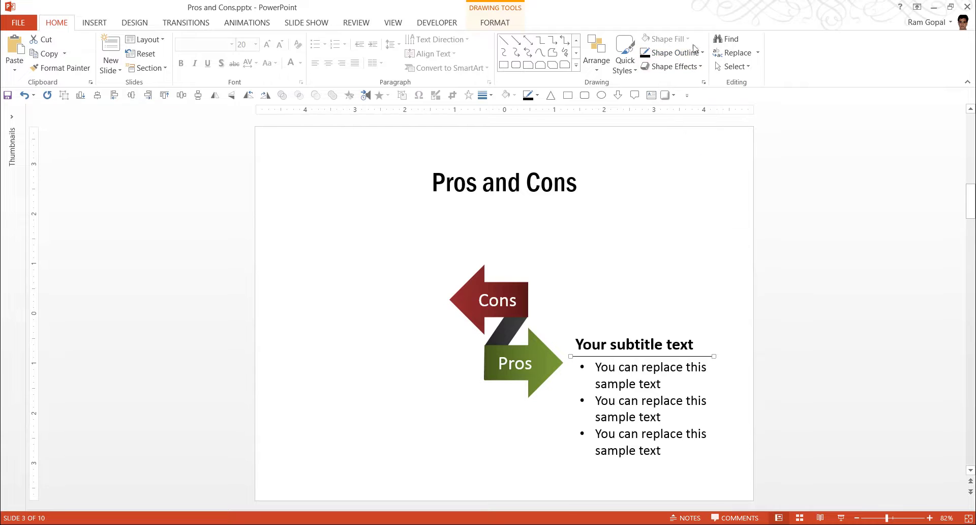
click(676, 53)
mouse_move(692, 208)
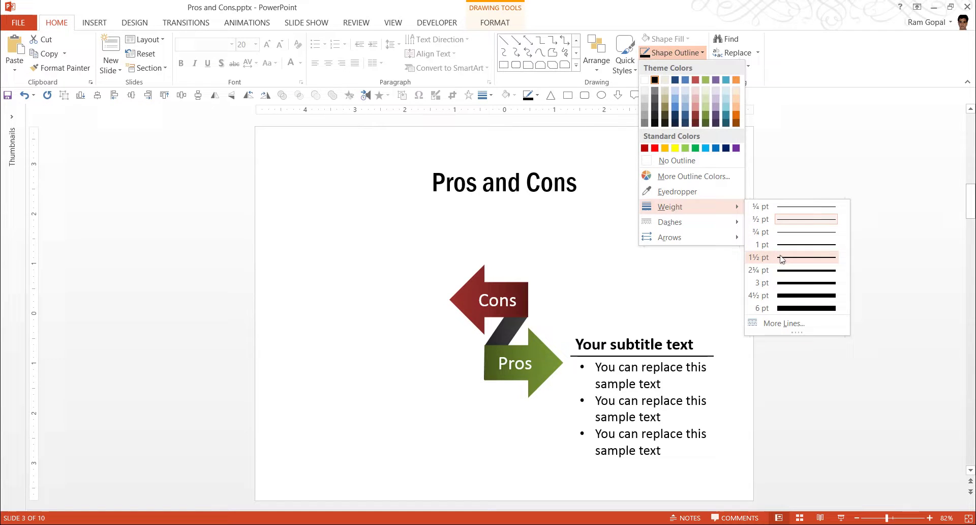
click(780, 257)
click(796, 300)
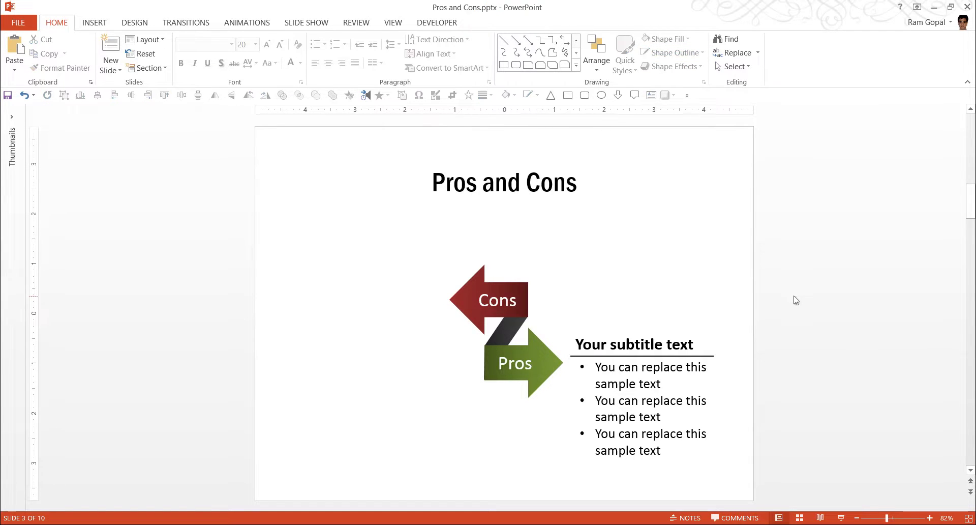
- Group the subtitle, line and bullets, and place a copy of the group beside the red Cons arrow
mouse_move(776, 490)
mouse_down()
mouse_move(577, 290)
mouse_move(554, 285)
mouse_up()
key(ctrl+g)
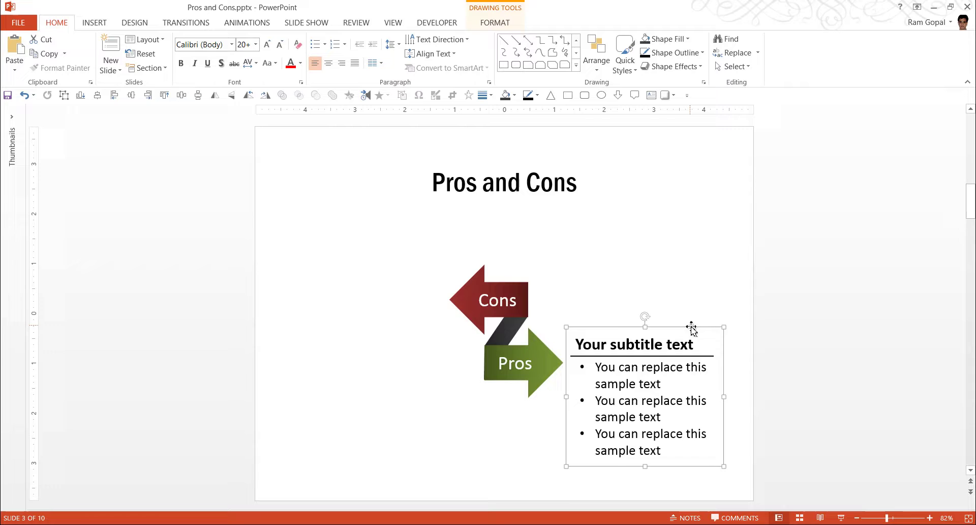
drag(691, 329, 417, 214)
click(868, 296)
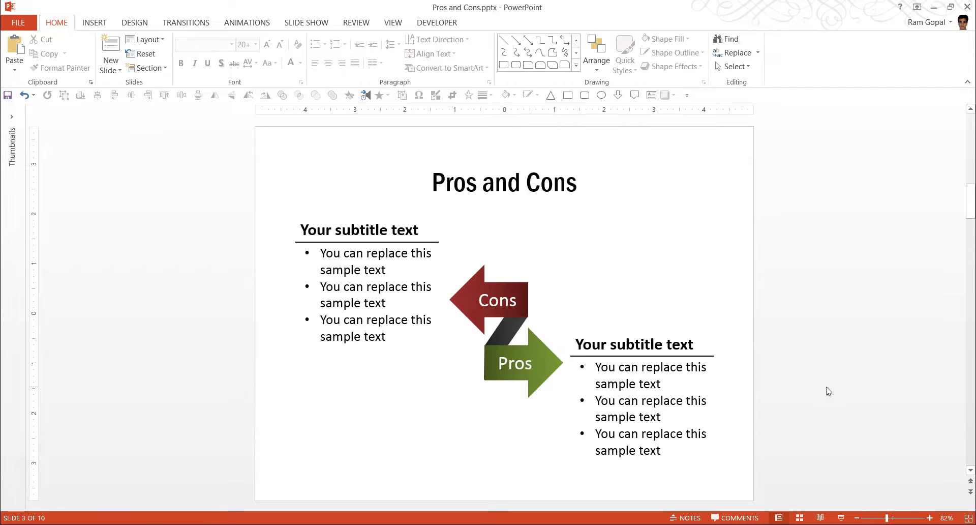
- Go to the "Objective evaluation" slide
scroll(829, 391, down, 1)
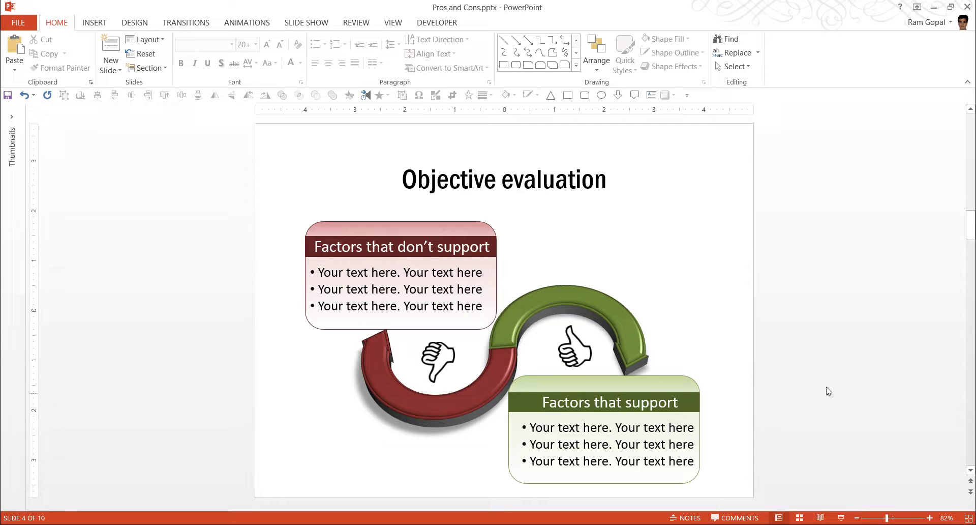